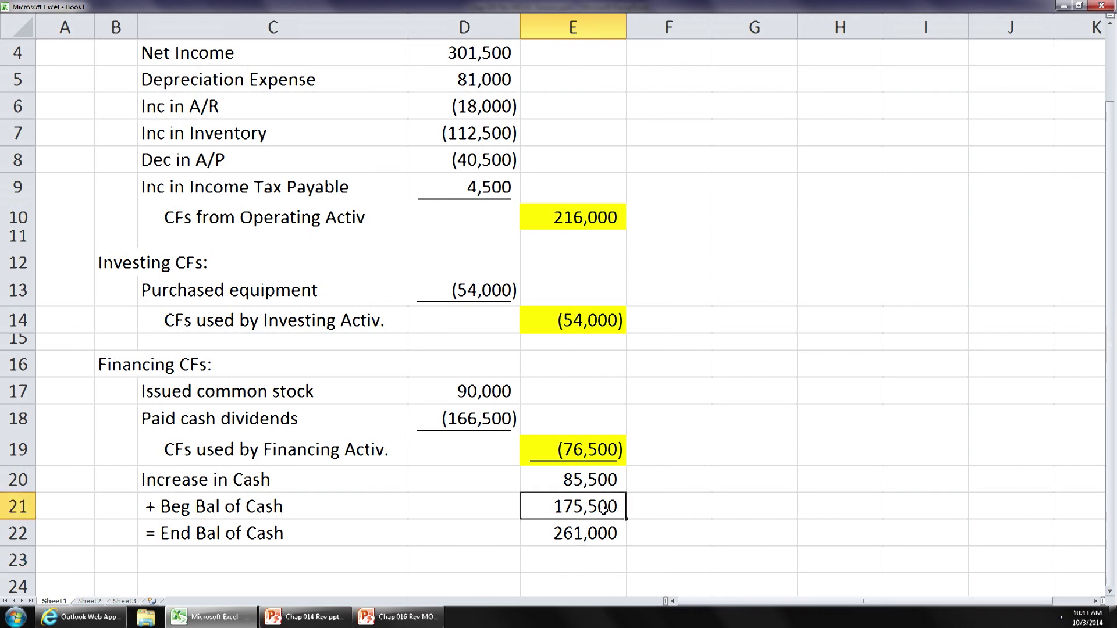
Leave full-screen view and underline the beginning cash balance in cell E21
scroll(725, 351, "up", 1)
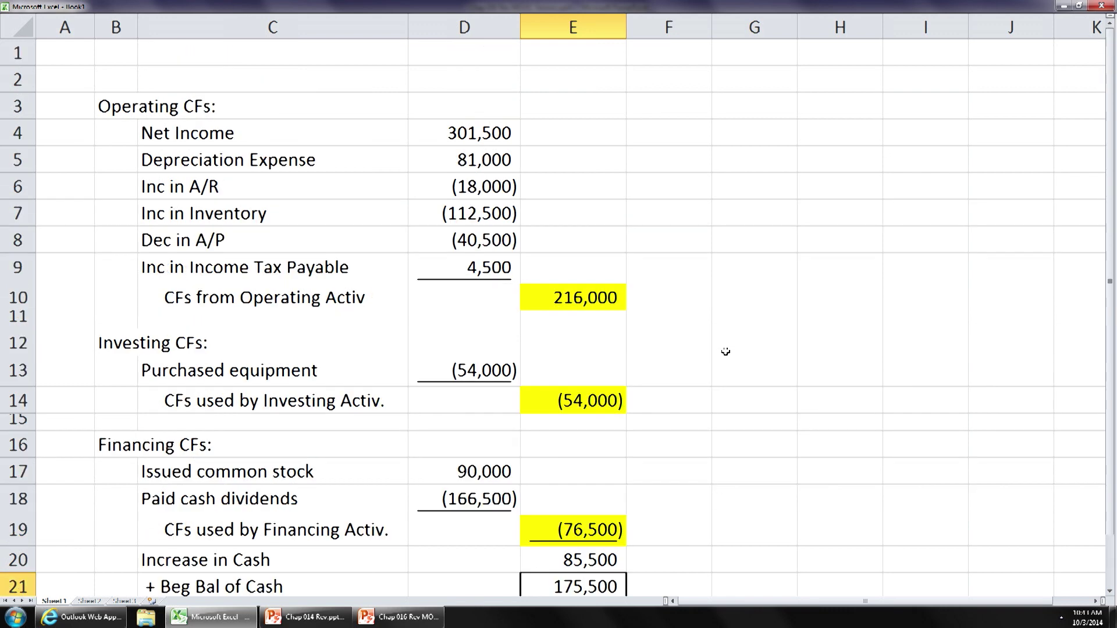
left_click(1110, 591)
left_click(1111, 591)
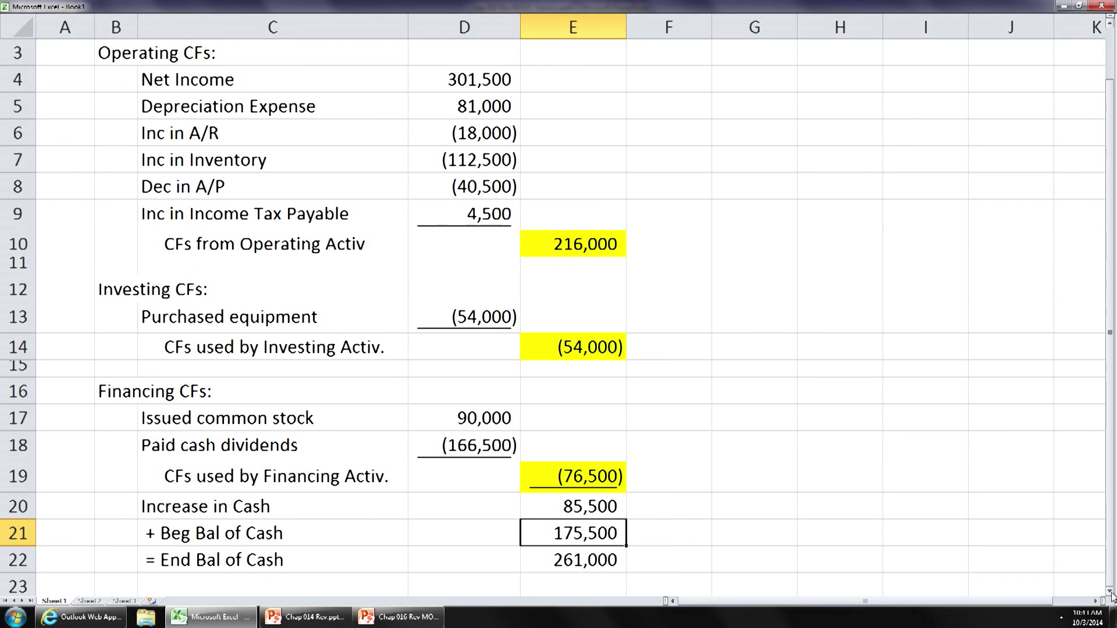
right_click(707, 195)
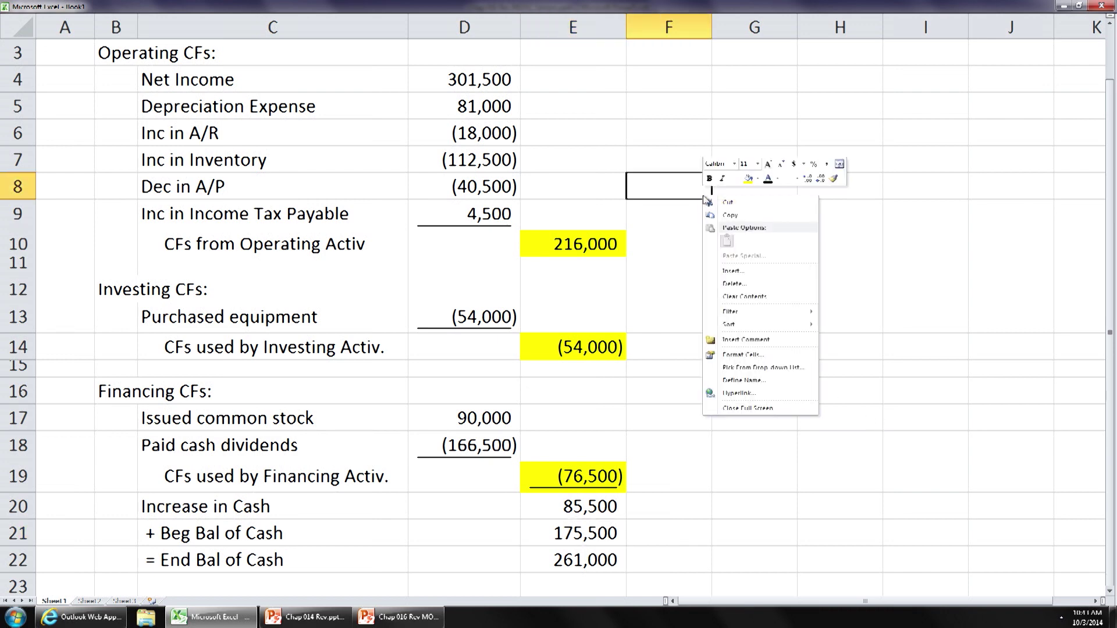
left_click(785, 407)
scroll(646, 415, "down", 3)
left_click(602, 384)
left_click(51, 22)
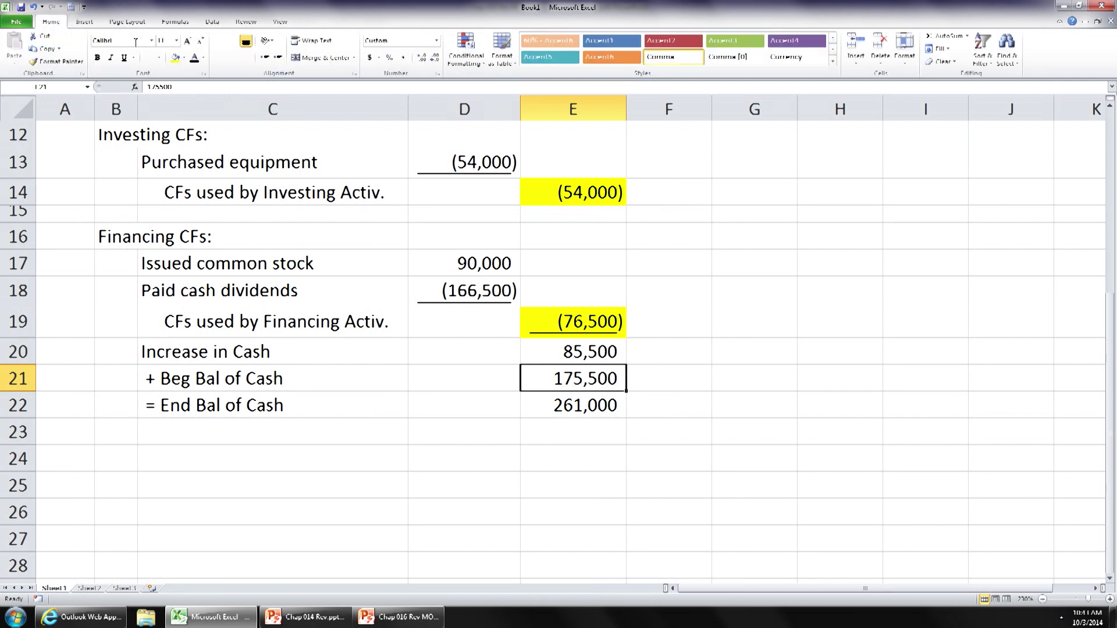
left_click(124, 57)
Return the worksheet to full-screen view with the statement from the operating section down to the ending cash balance in sight
left_click(280, 22)
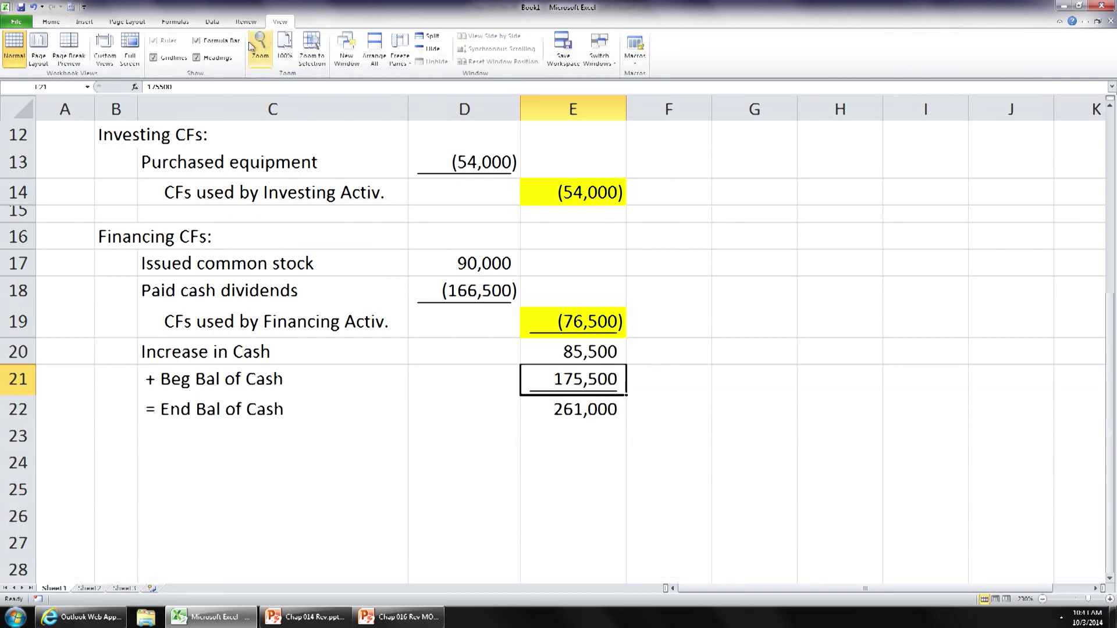
left_click(129, 58)
scroll(639, 229, "up", 3)
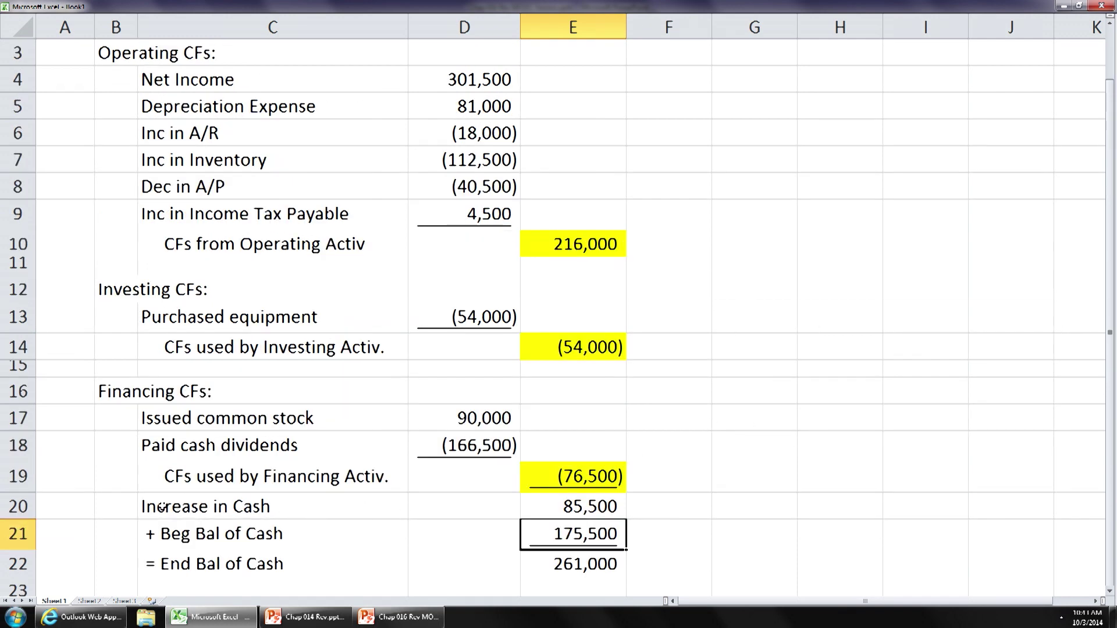
Review the cash reconciliation in rows 20 to 22, the increase in cash, and the whole cash flow statement
left_click_drag(126, 506, 612, 556)
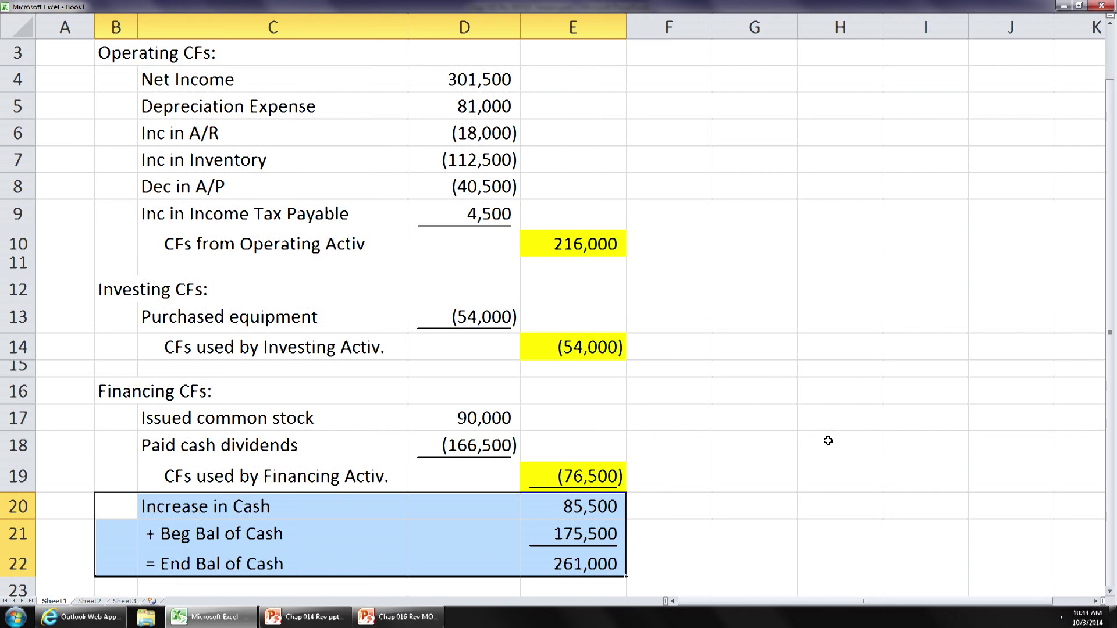
left_click(579, 511)
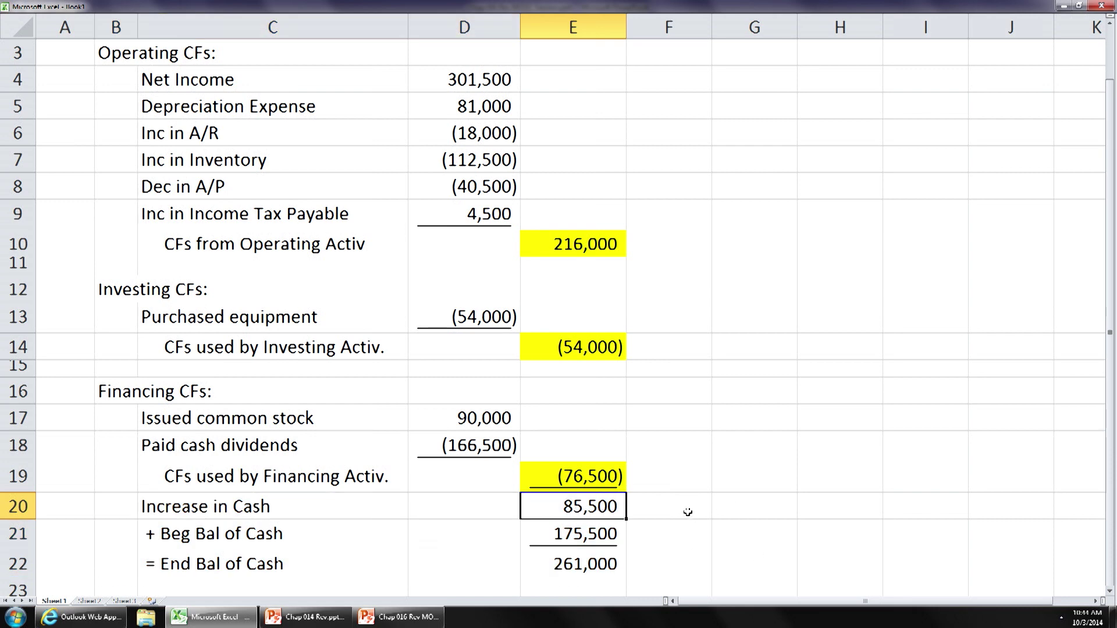
left_click_drag(514, 514, 675, 519)
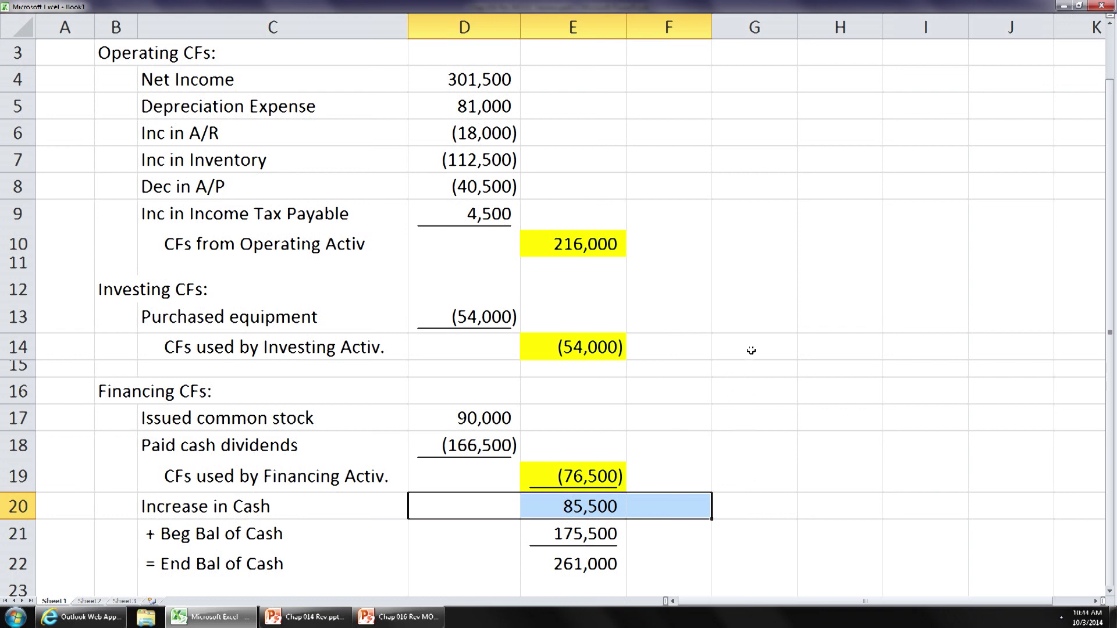
left_click_drag(74, 53, 705, 508)
scroll(808, 409, "up", 1)
scroll(807, 409, "down", 1)
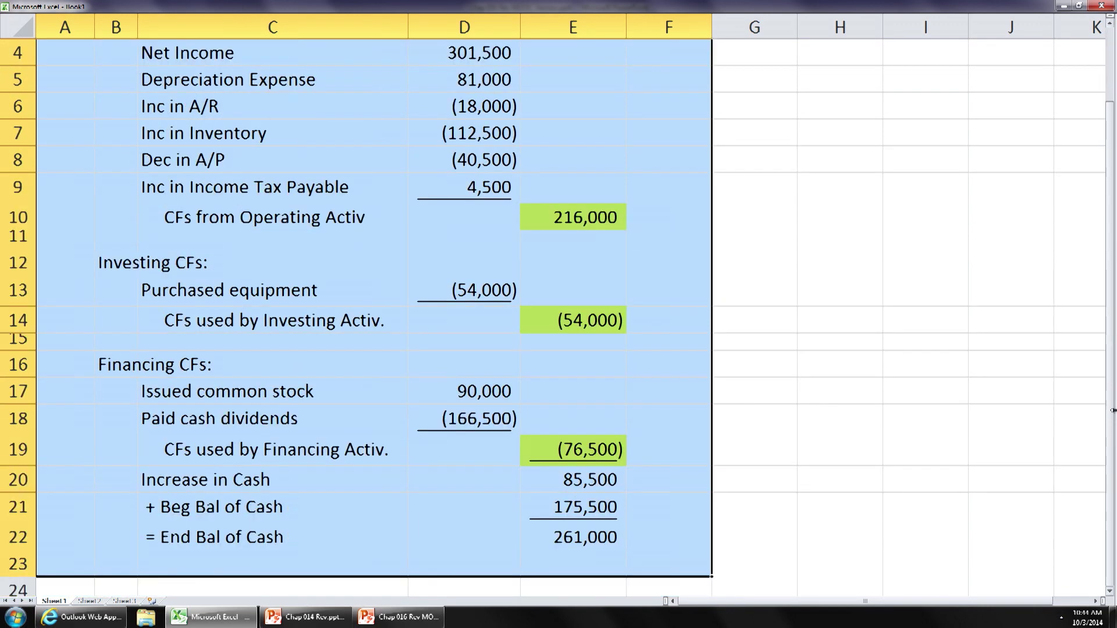
left_click(1110, 25)
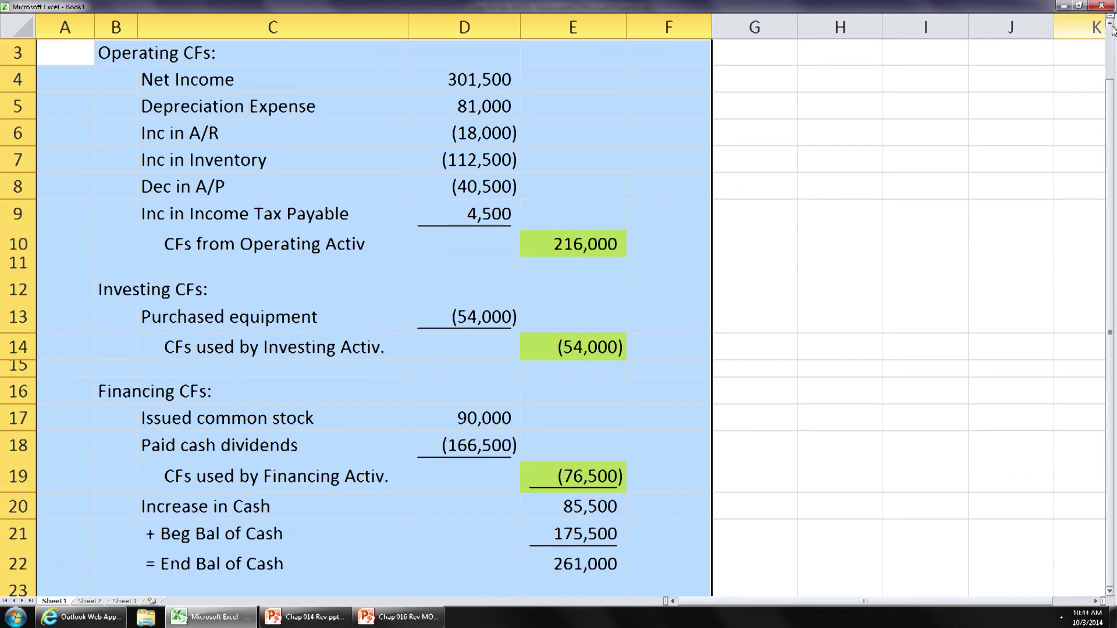
left_click(989, 323)
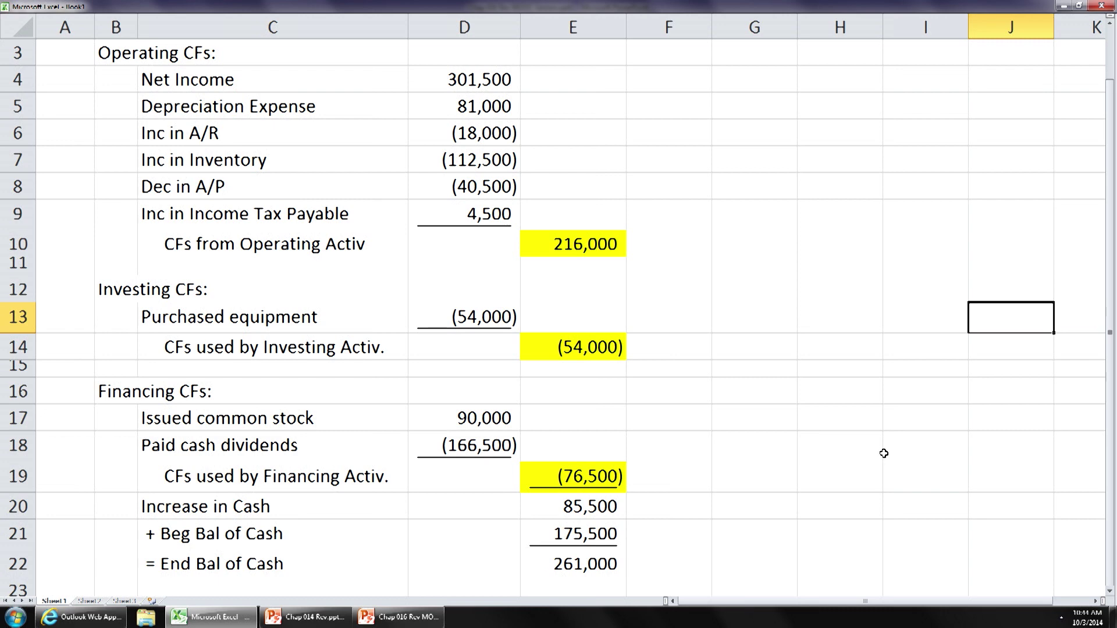
Enter 85,500 in cell G20 as a check figure beside the increase in cash
left_click(761, 506)
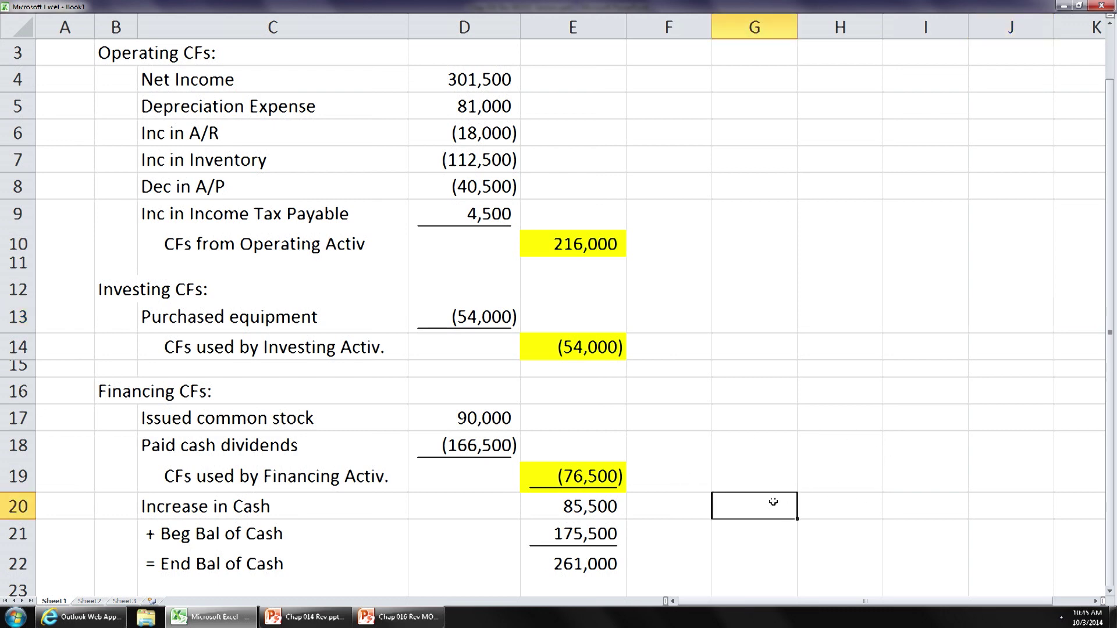
type("85,500")
key("Return")
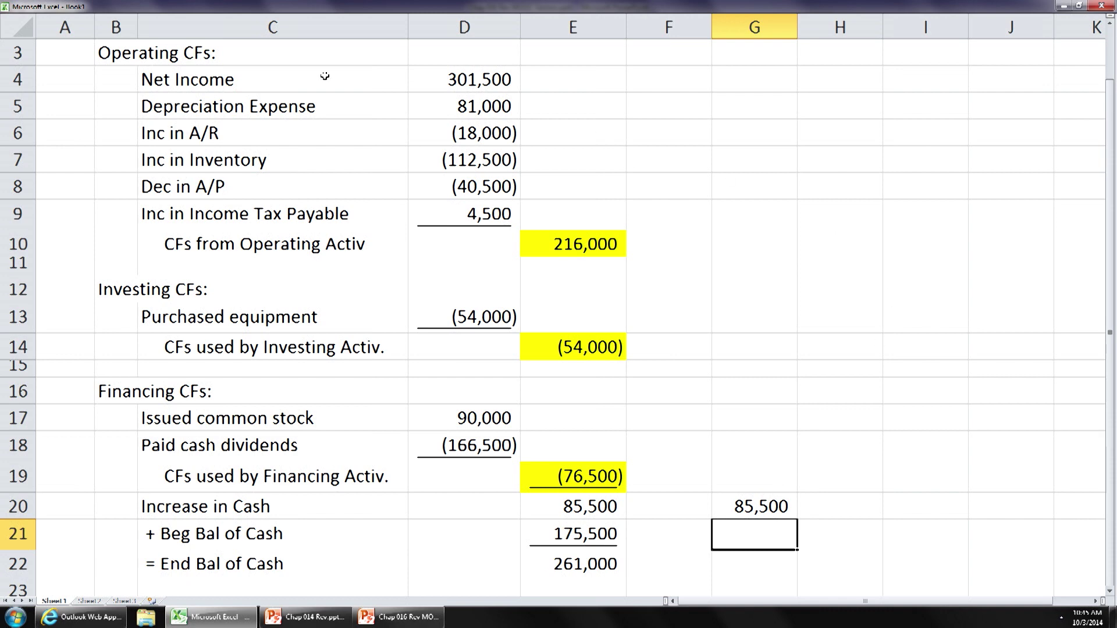
Set the increase in A/R in D6 to positive 18,000 and compare the increase in cash with the check figure in G20
left_click(474, 134)
type("+")
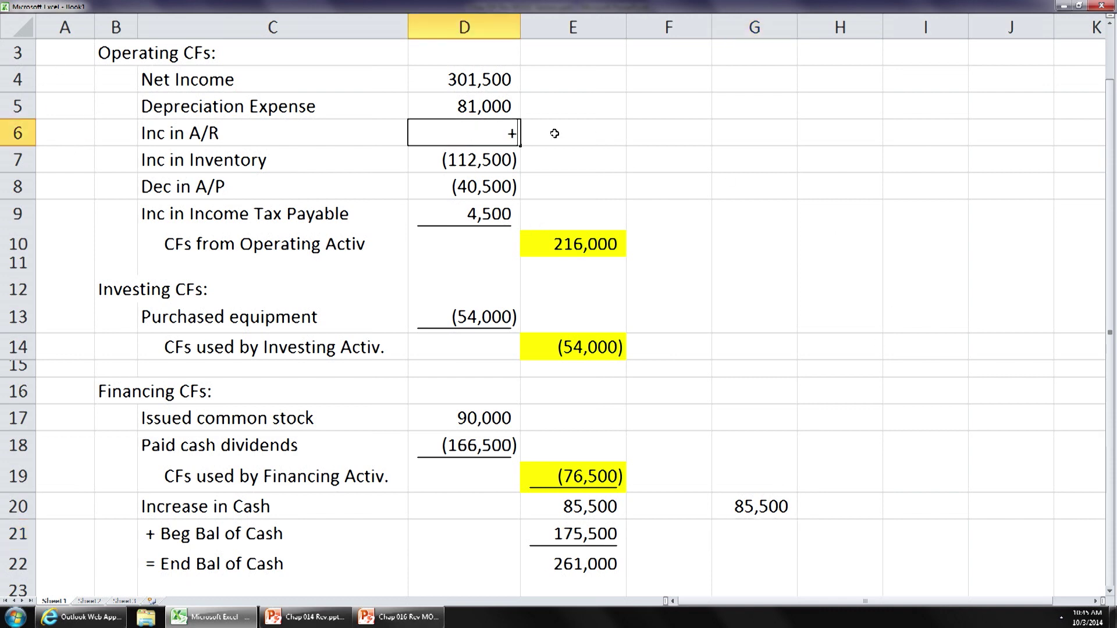
type("180000")
key("BackSpace")
key("Return")
left_click_drag(597, 505, 746, 504)
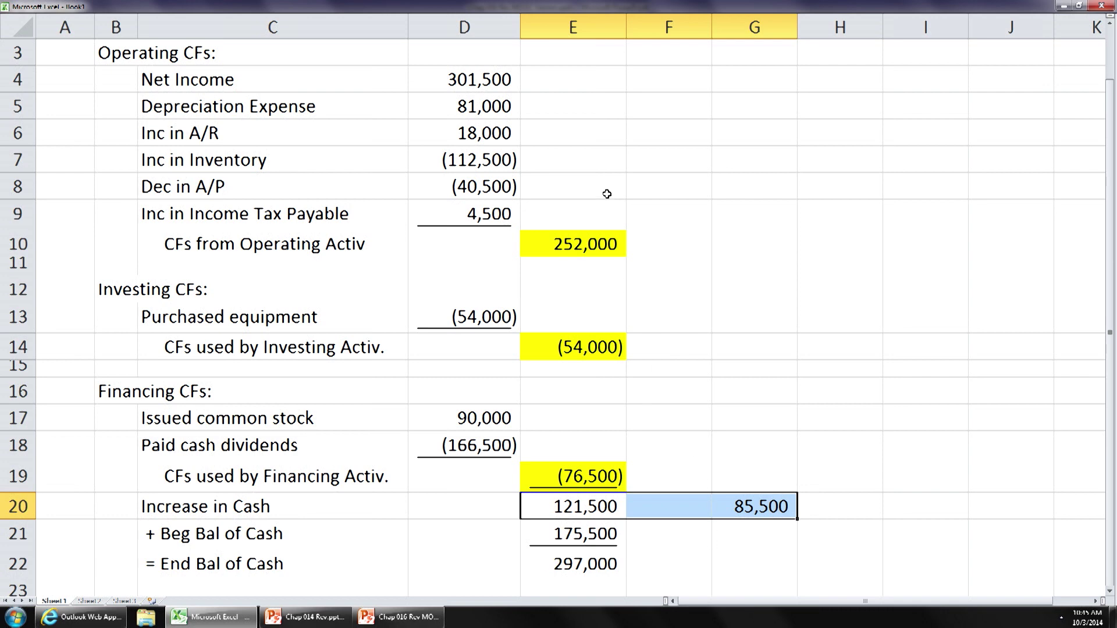
Set the increase in A/R in D6 back to -18000
left_click(492, 133)
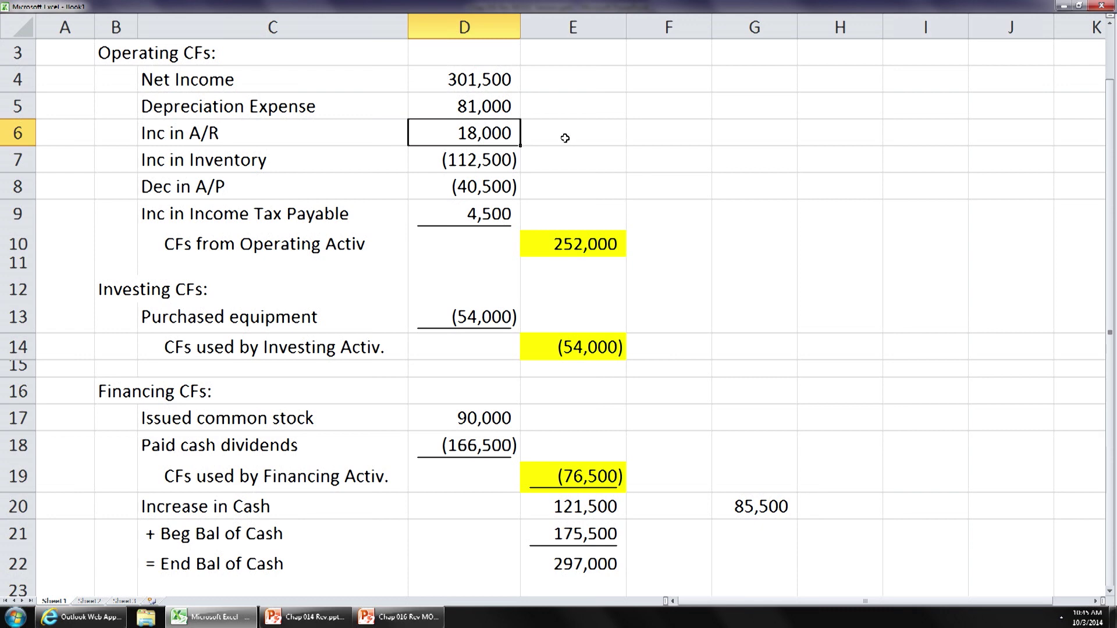
type("-18000")
key("Return")
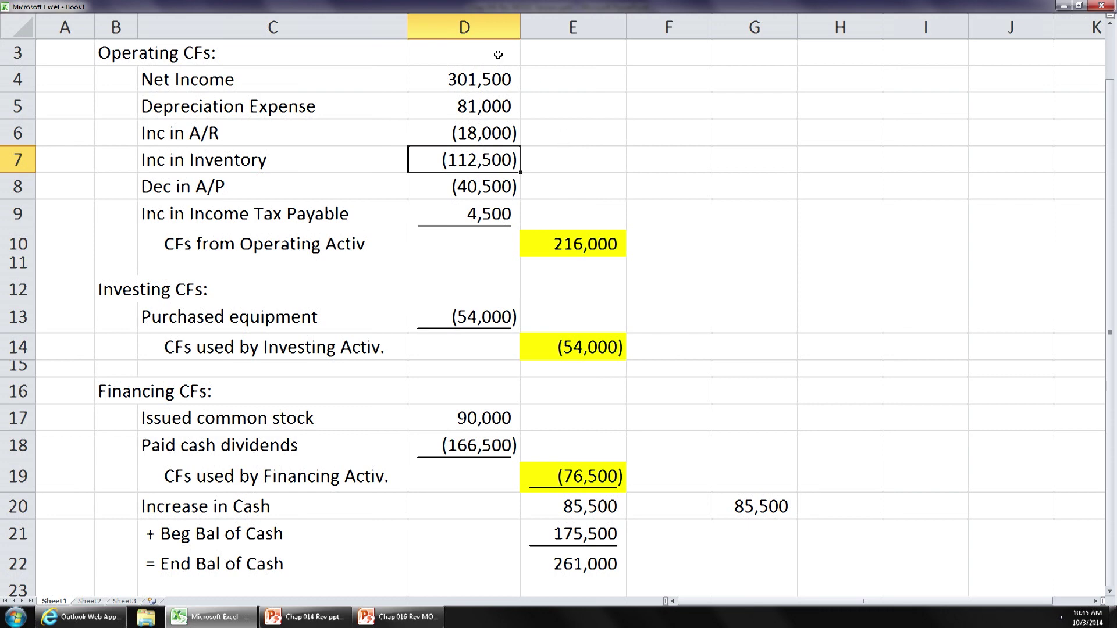
Compare the increase in cash in E20 with the check figure in G20, and review the operating cash flows section
left_click_drag(571, 506, 742, 508)
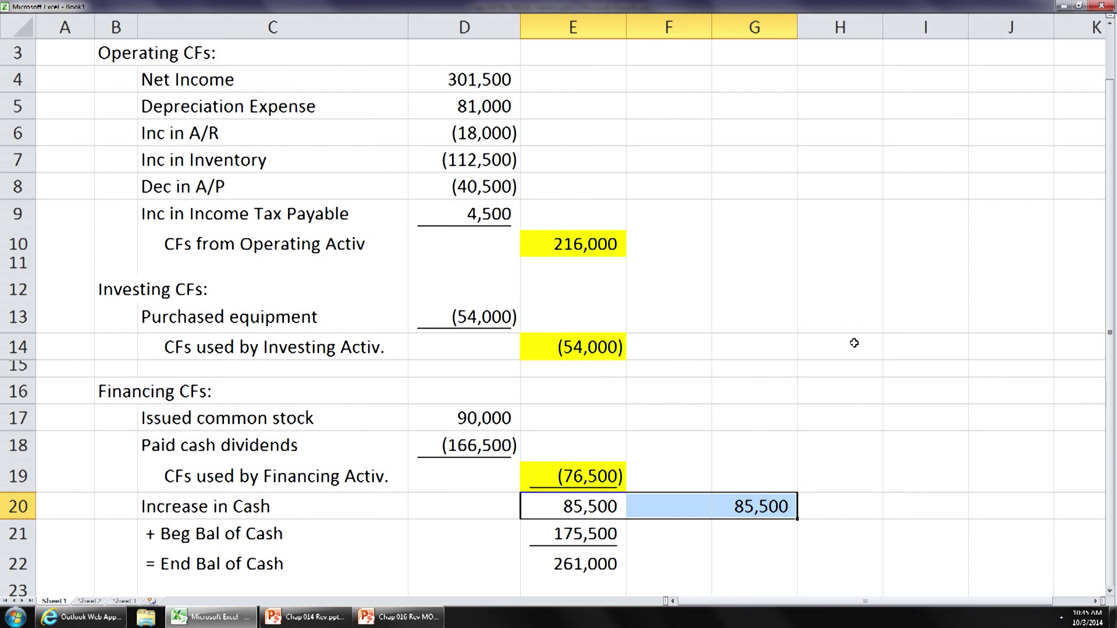
left_click(725, 506)
left_click(926, 444)
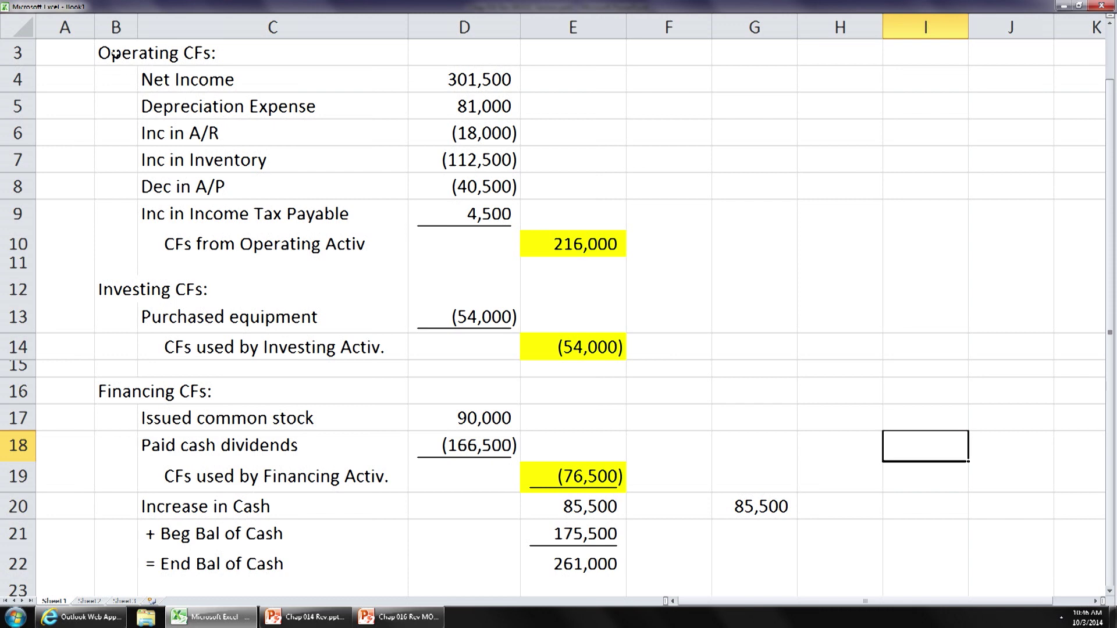
mouse_move(80, 53)
left_mouse_down()
mouse_move(126, 55)
mouse_move(501, 186)
mouse_move(638, 257)
left_mouse_up()
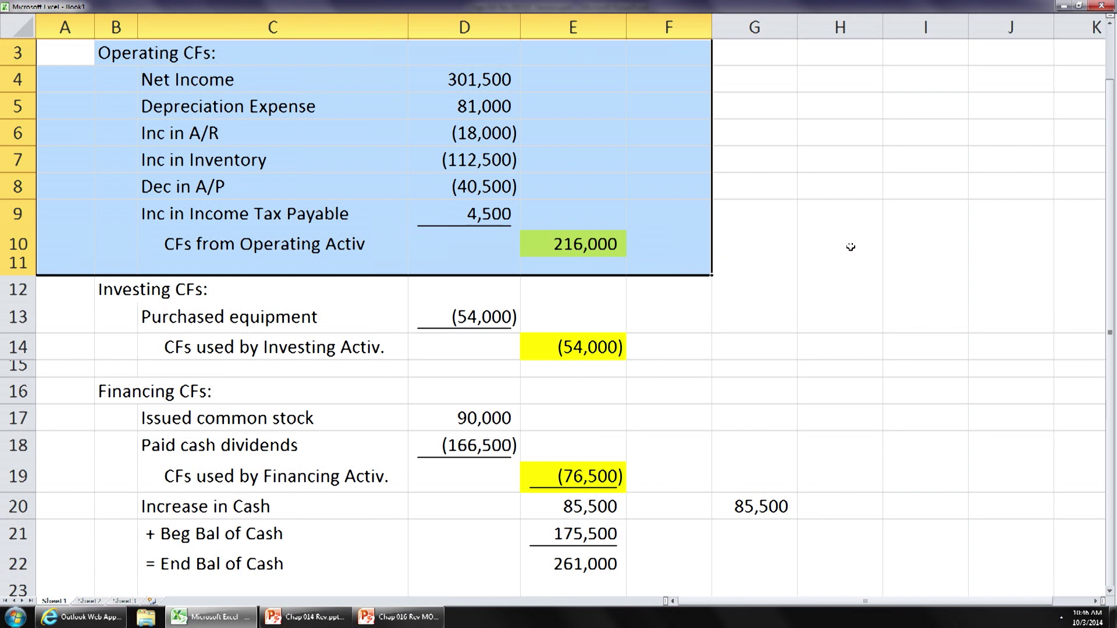
left_click(896, 254)
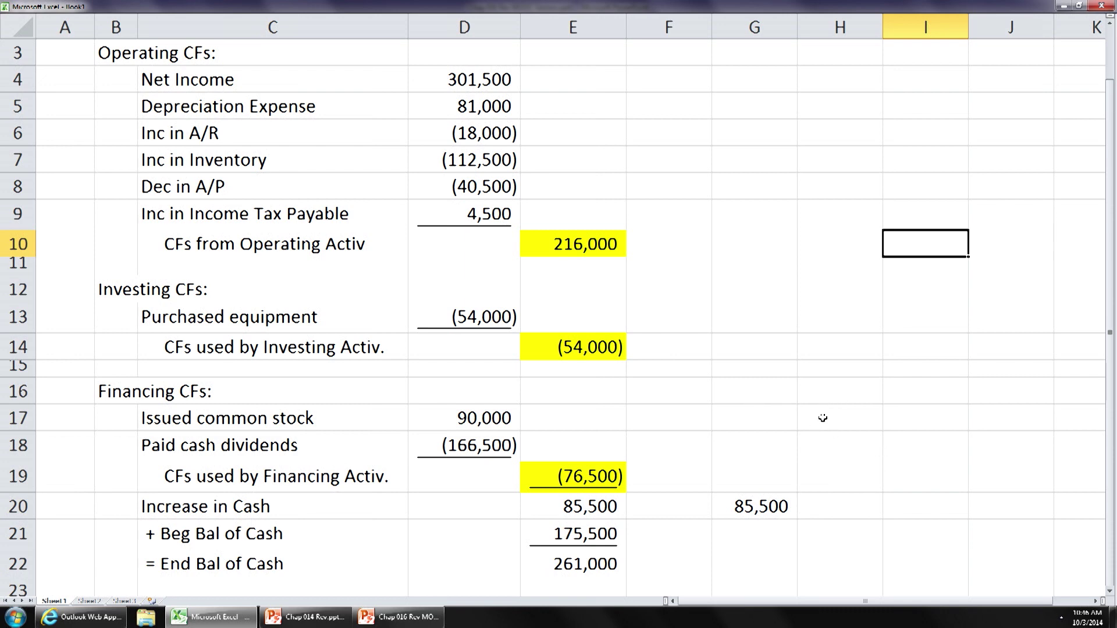
Leave full-screen view and reduce the worksheet zoom to 200%
right_click(786, 347)
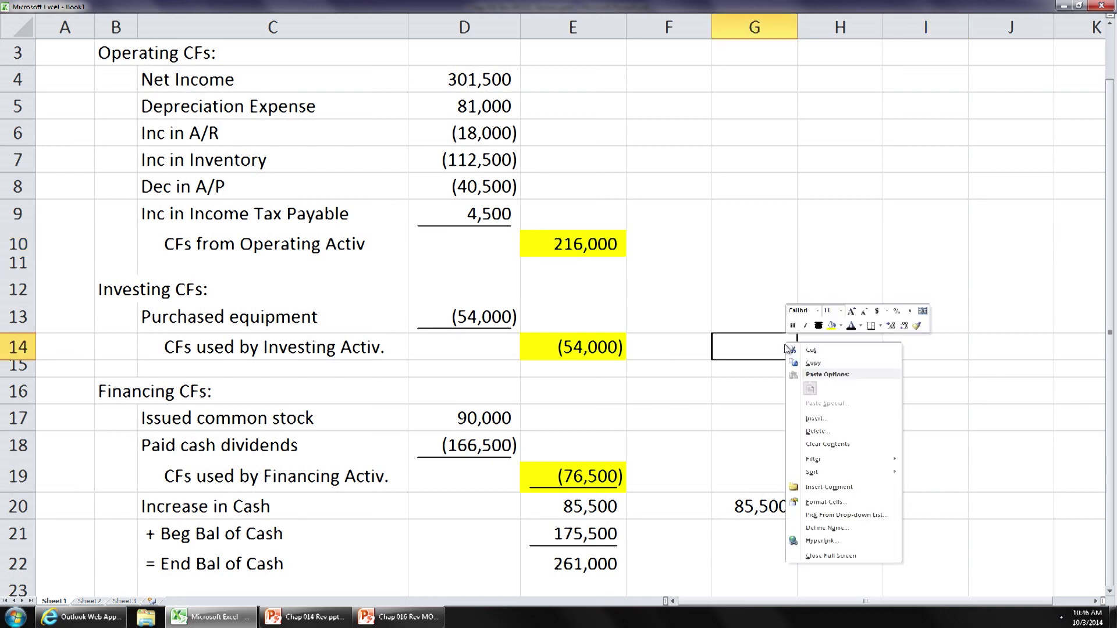
left_click(831, 556)
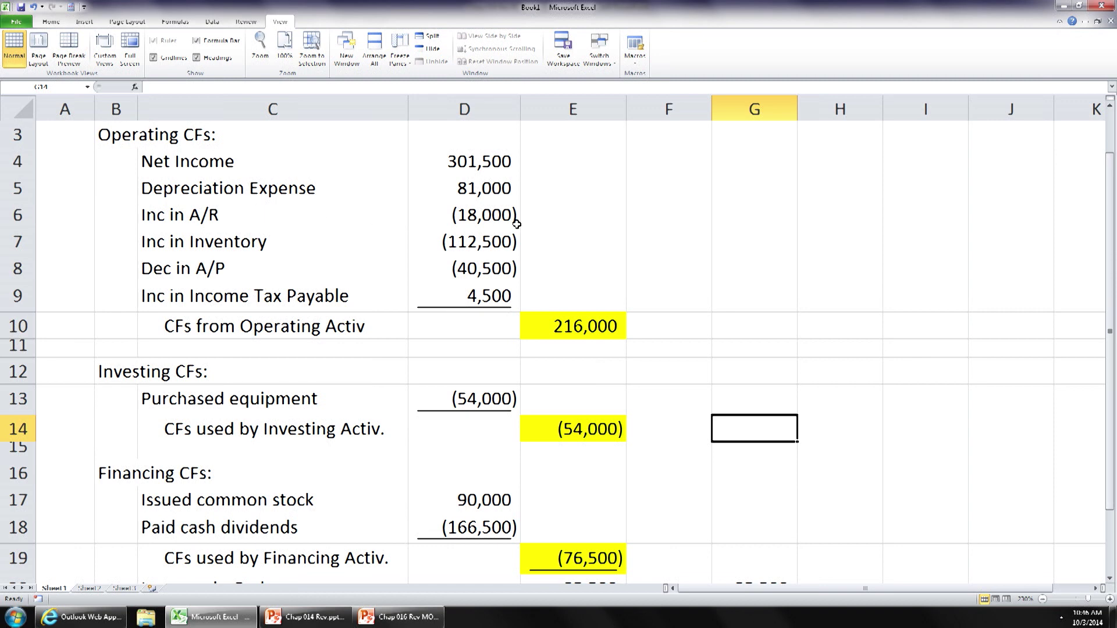
left_click(1042, 599)
left_click(1042, 599)
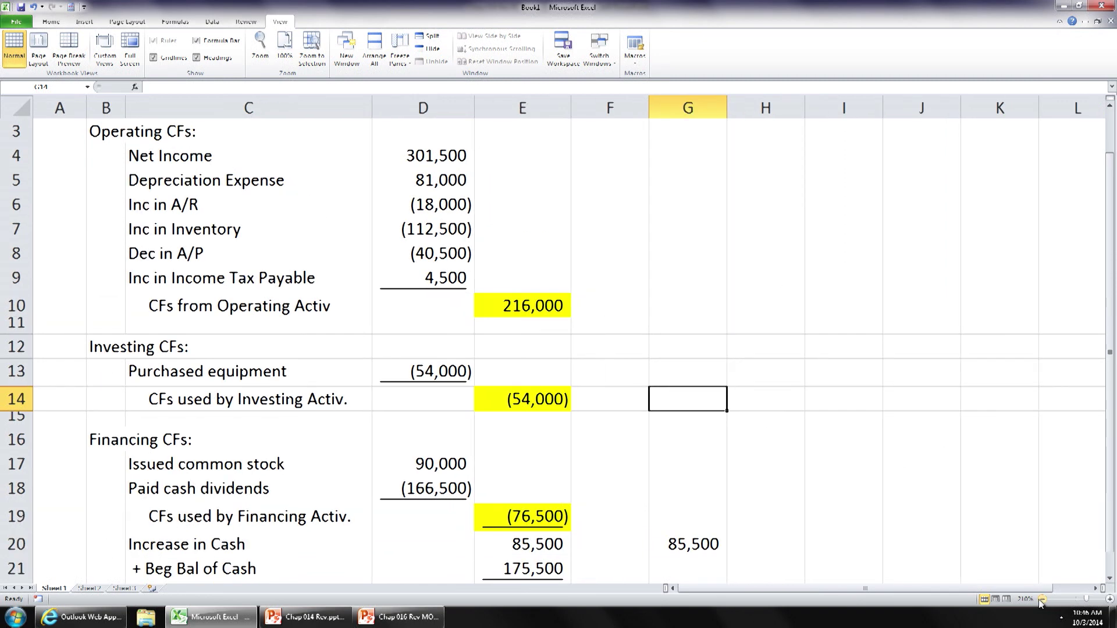
left_click(1042, 599)
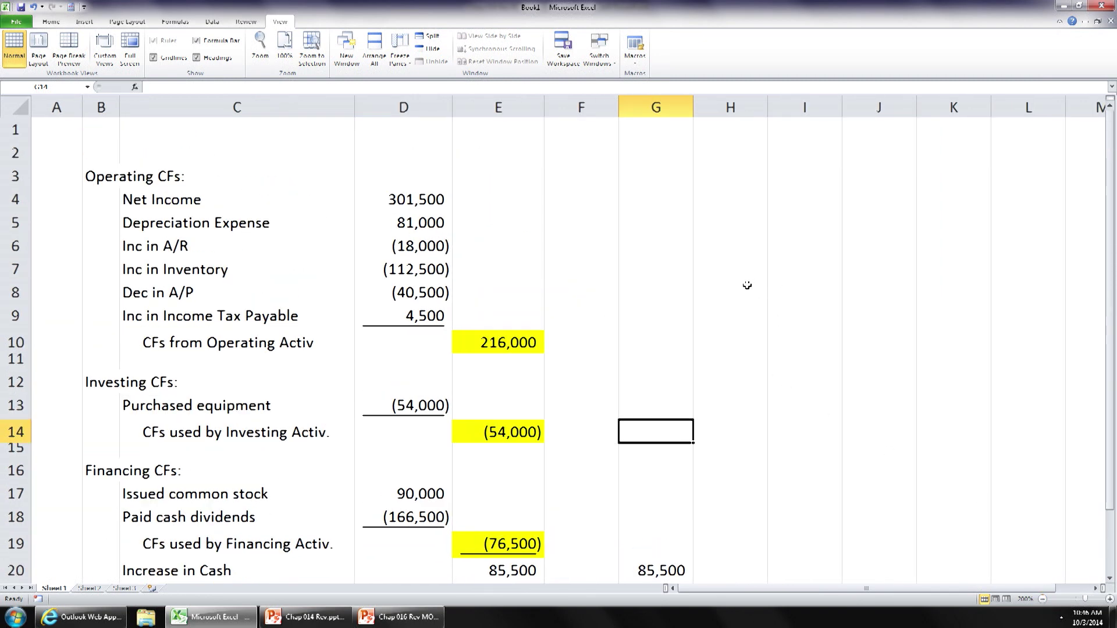
Insert a blank row above row 1 to make room for a statement heading
right_click(19, 133)
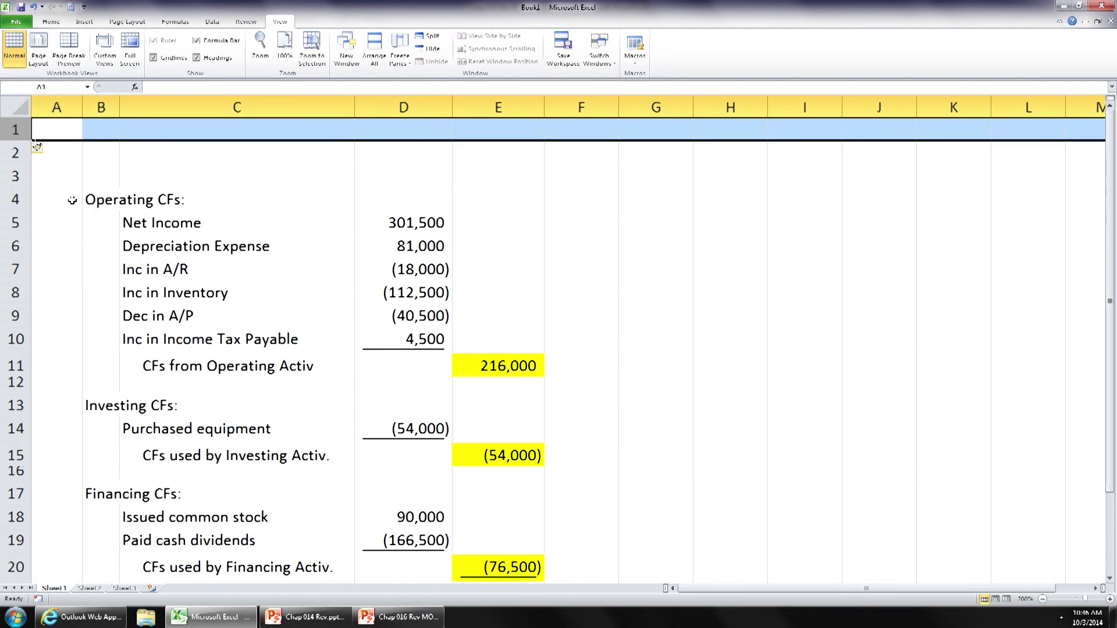
left_click(229, 108)
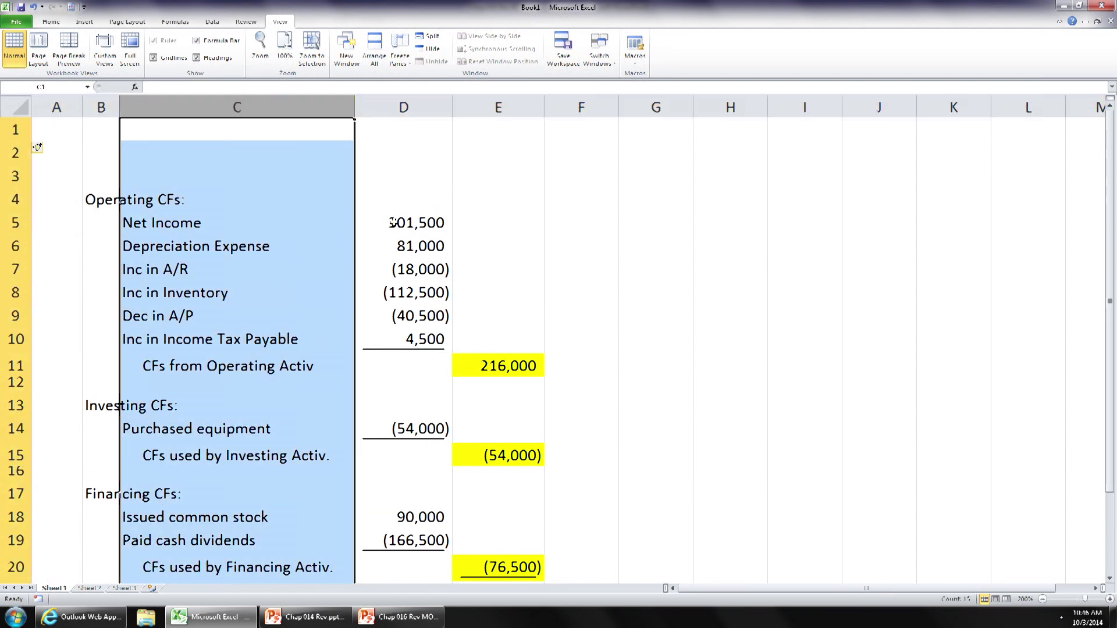
left_click(709, 323)
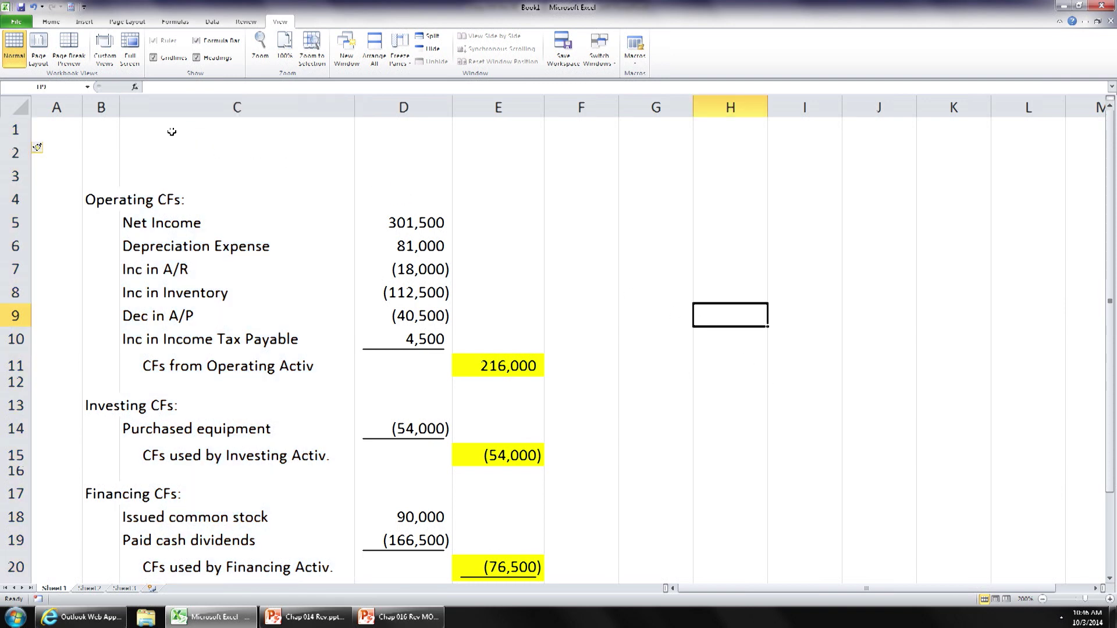
Enter the heading "OTW Corporation -- Statement of CFs" in B1 and "for year ending 12/31/15" in B2
left_click(113, 131)
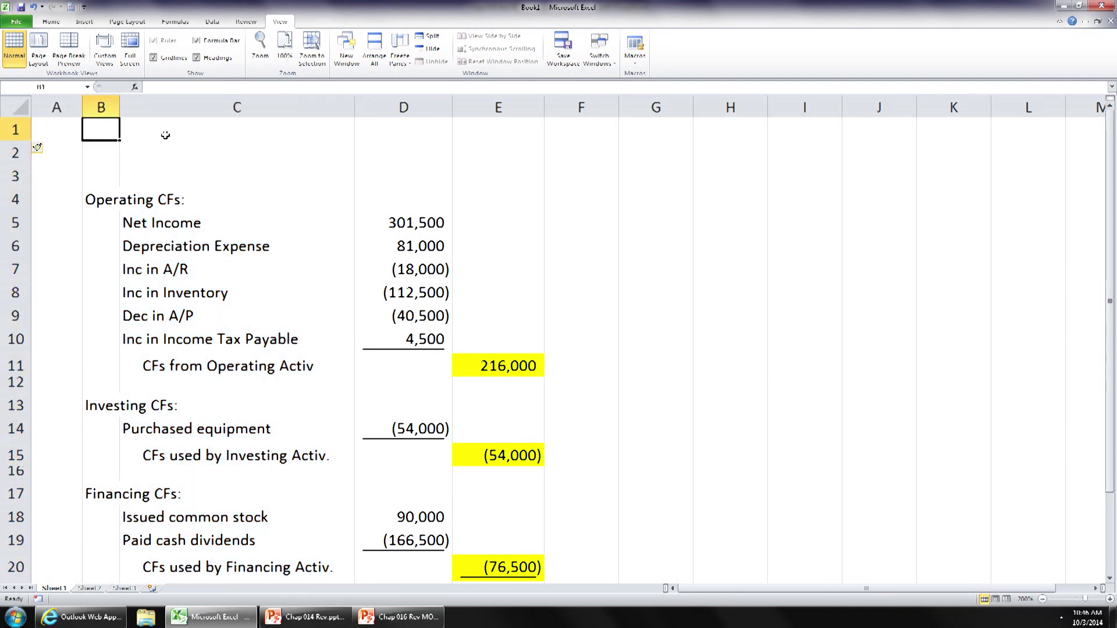
type("OT")
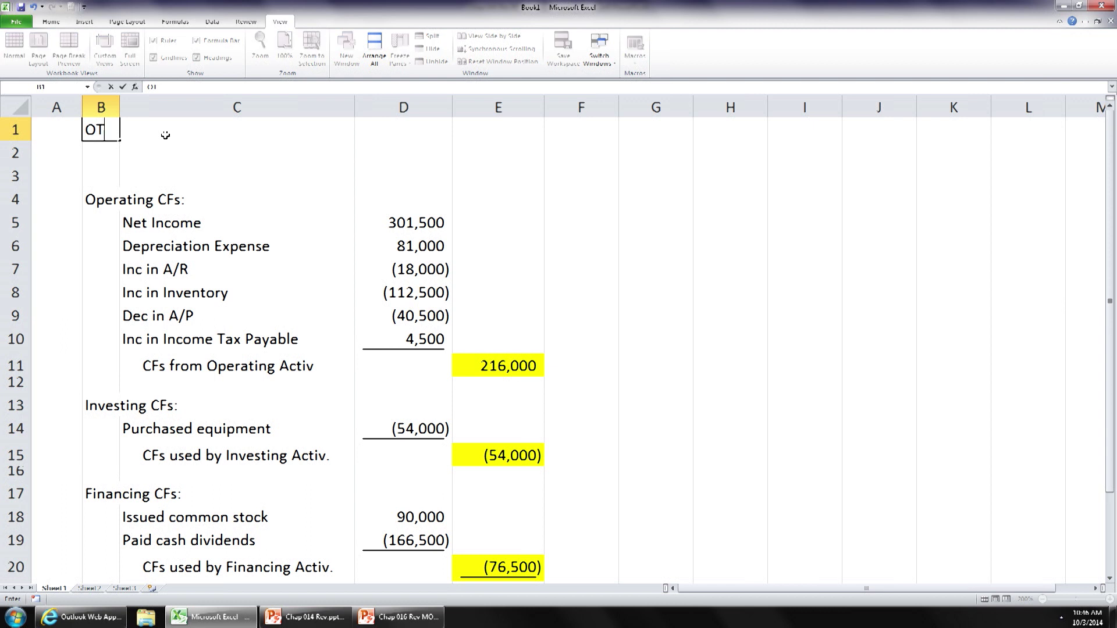
type("W Corporation -- ")
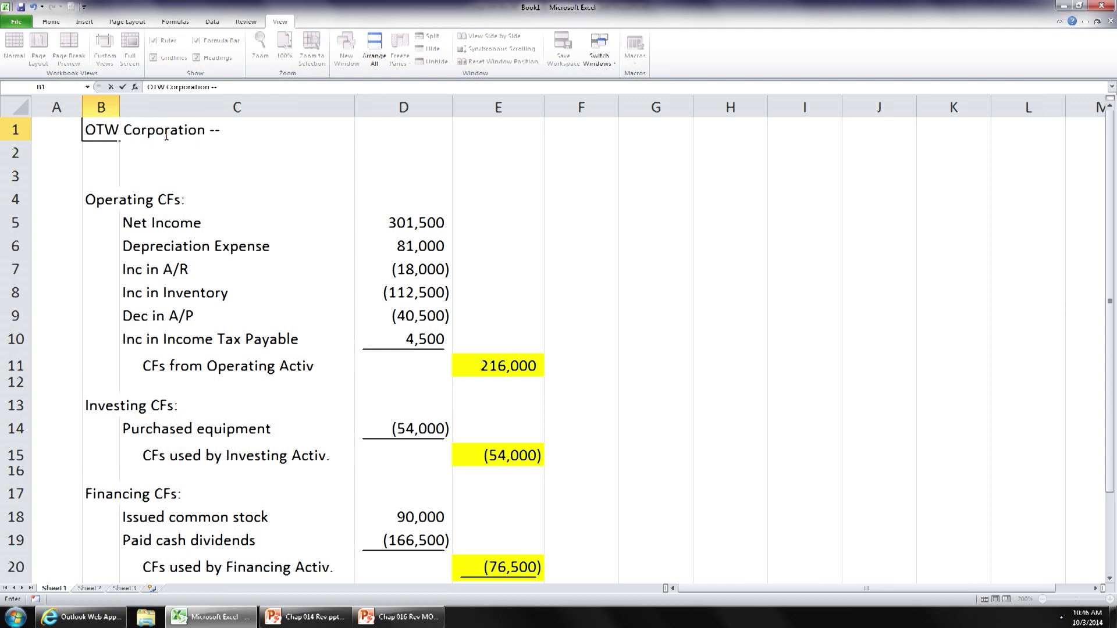
type("Statement of CFs")
key("Return")
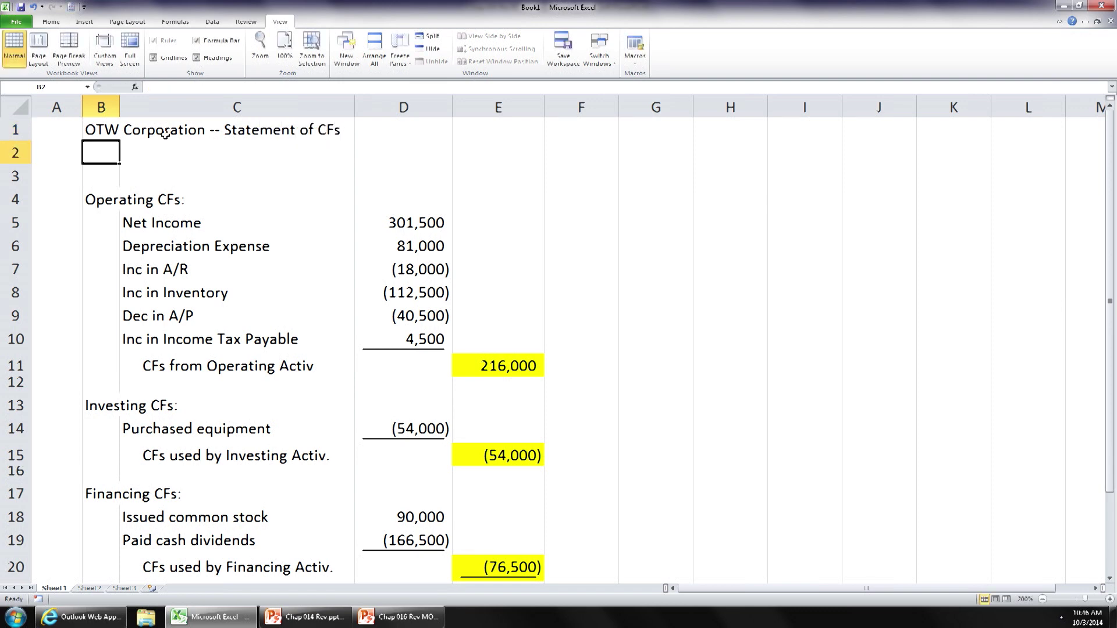
type("for year")
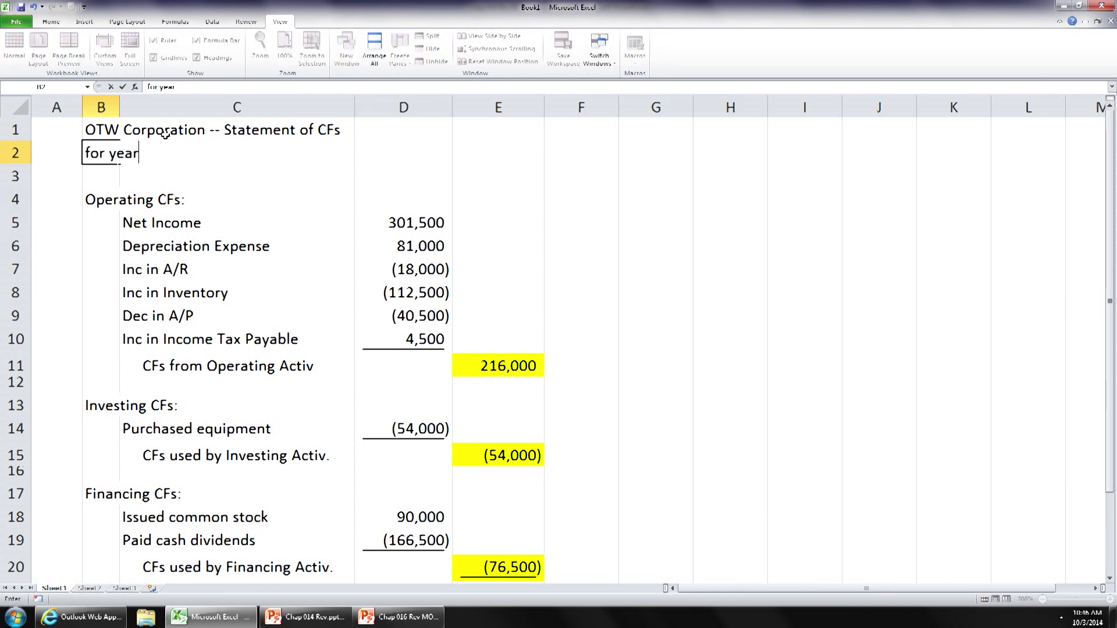
type(" ending 12/31/15")
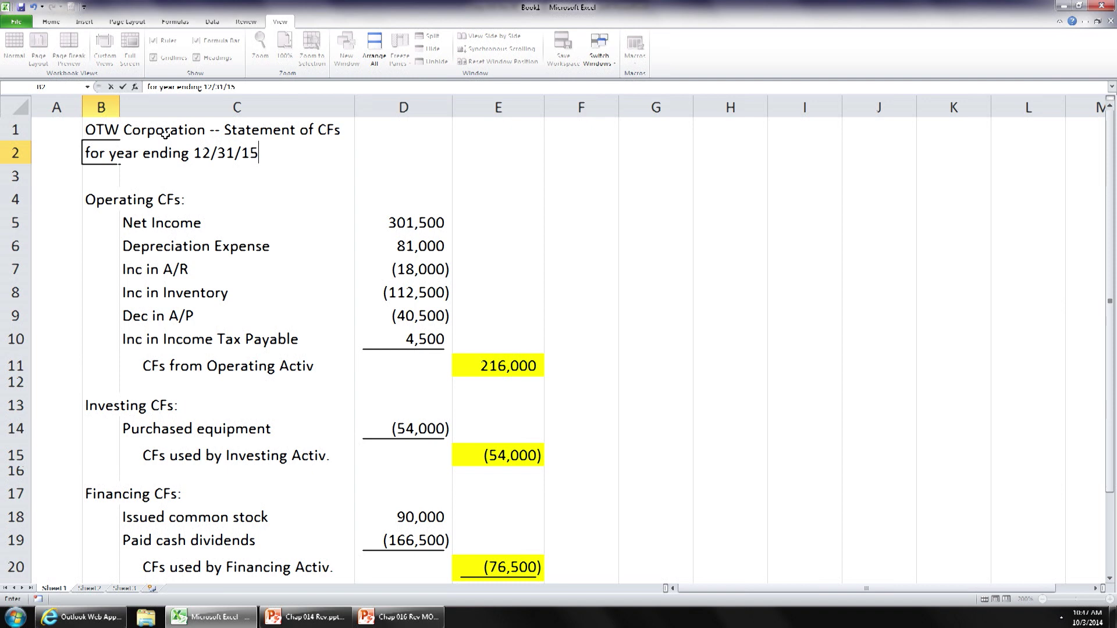
key("Return")
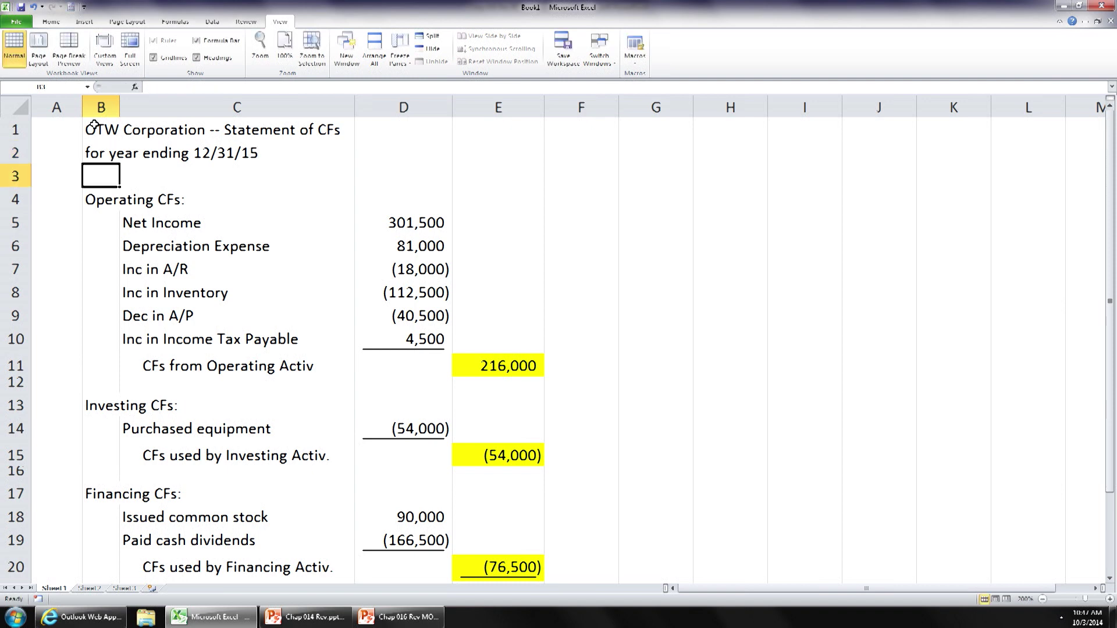
Make the two heading lines in B1:B2 bold
left_click(51, 21)
left_click(107, 127)
left_click_drag(108, 127, 107, 148)
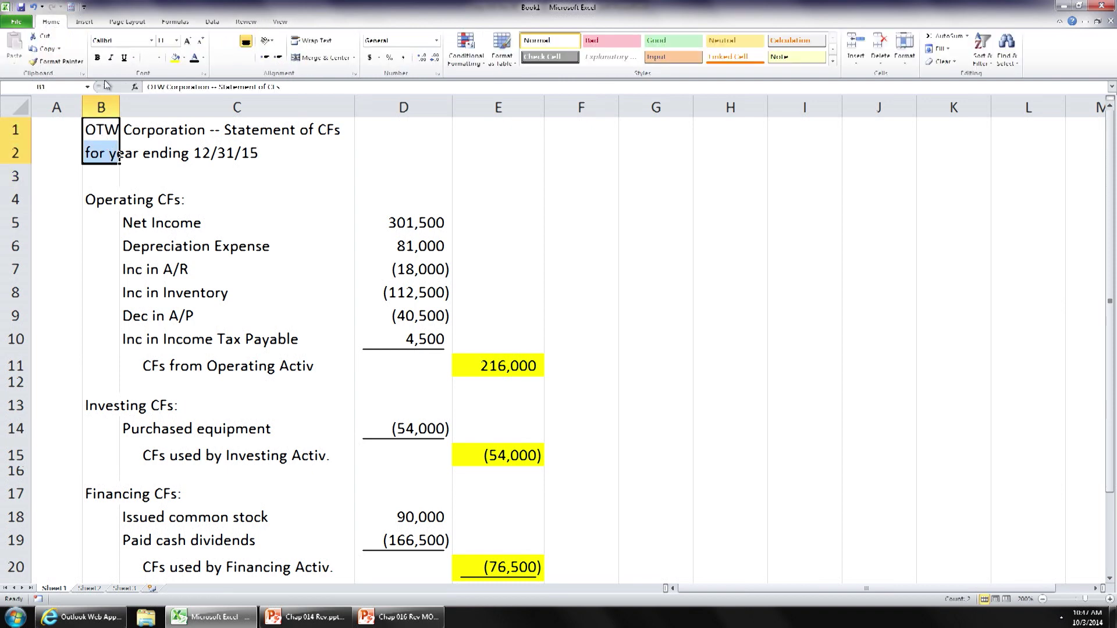
left_click(97, 57)
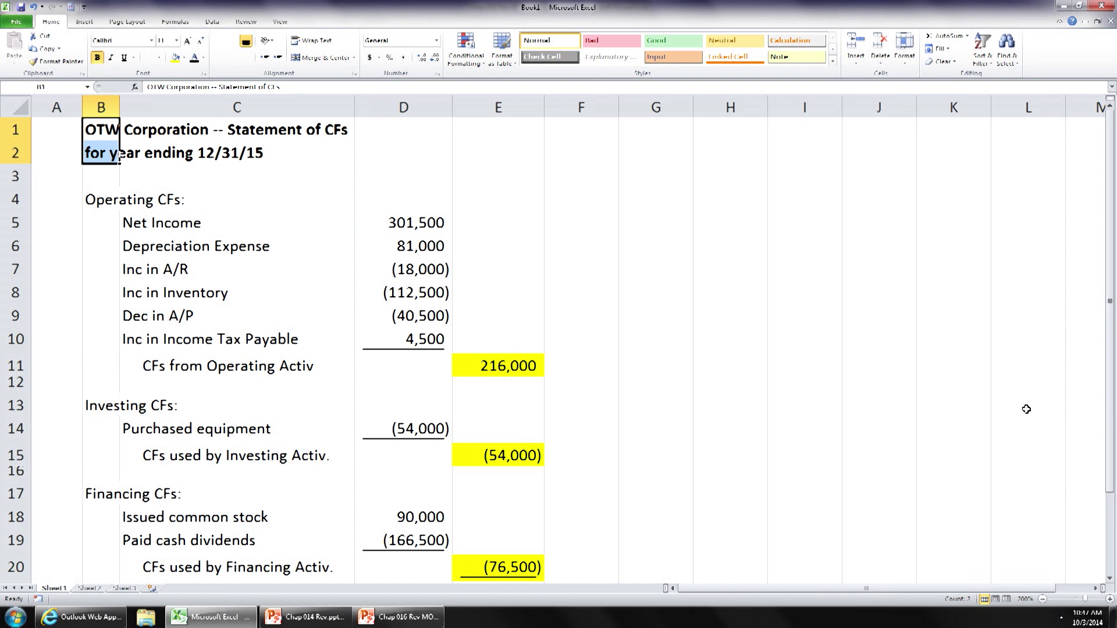
Reduce the worksheet zoom to 190% and show the statement in full-screen view
left_click(1043, 599)
left_click(280, 22)
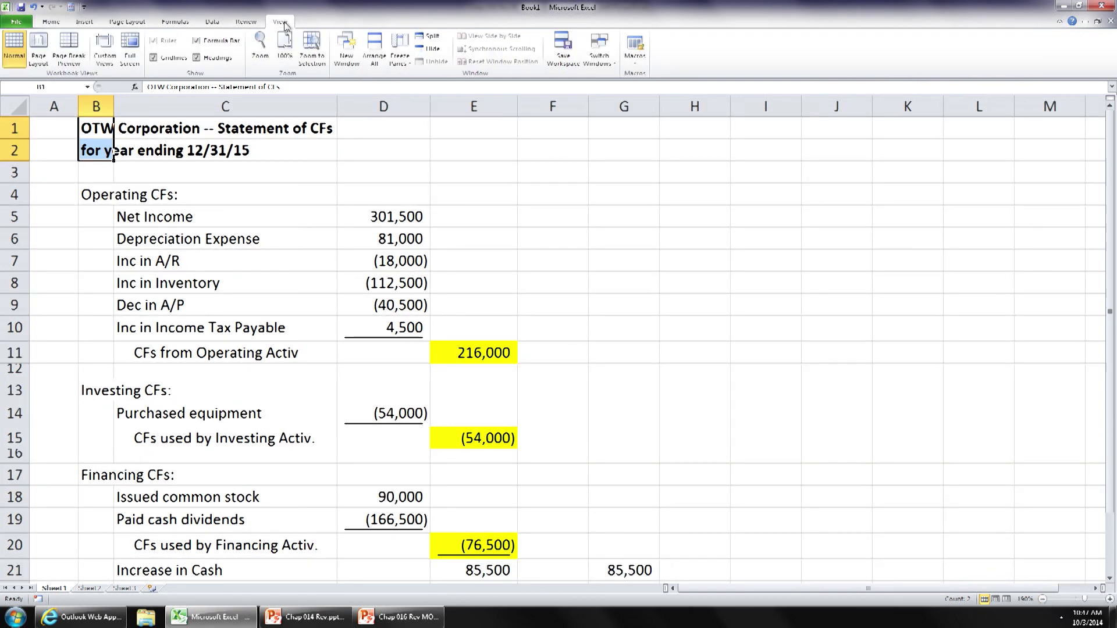
left_click(129, 50)
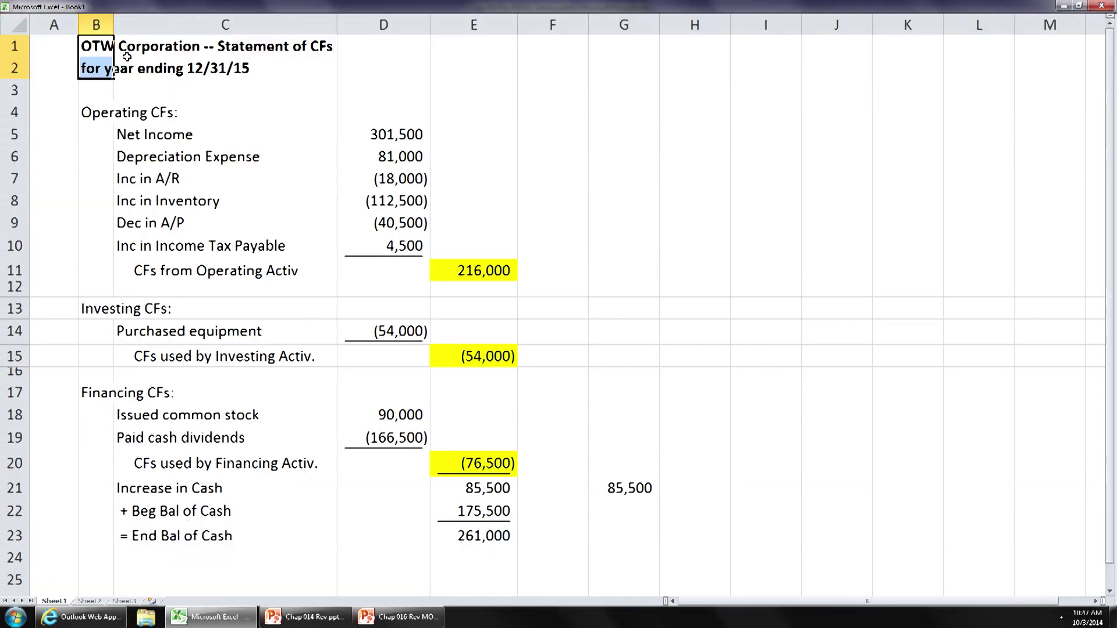
Clear the check figure in G21 beside the increase in cash
left_click(836, 252)
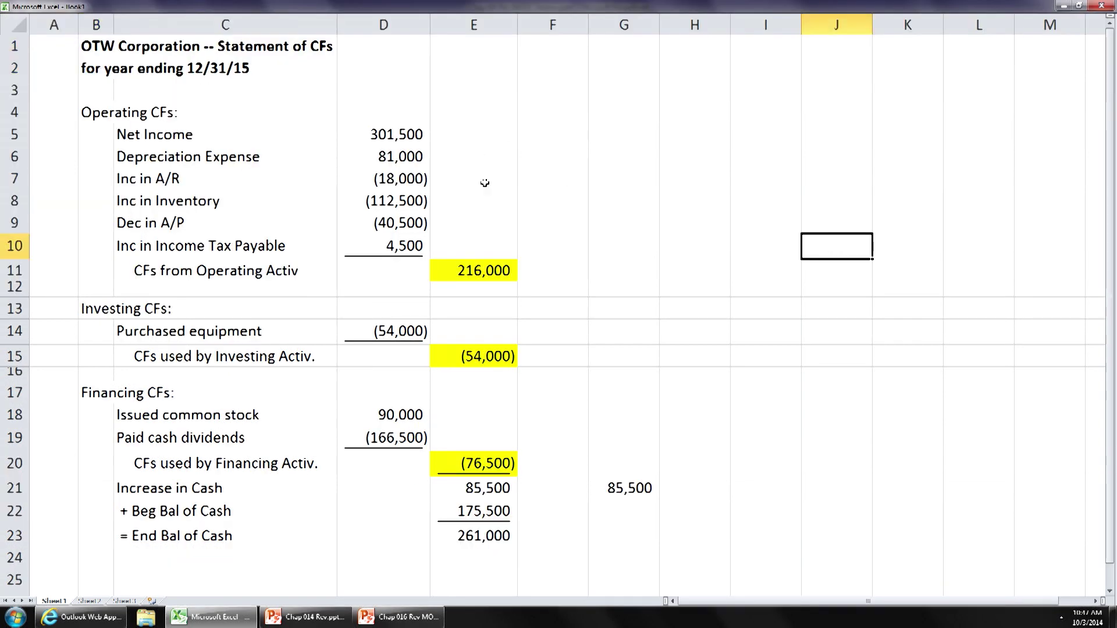
left_click(630, 487)
key("Delete")
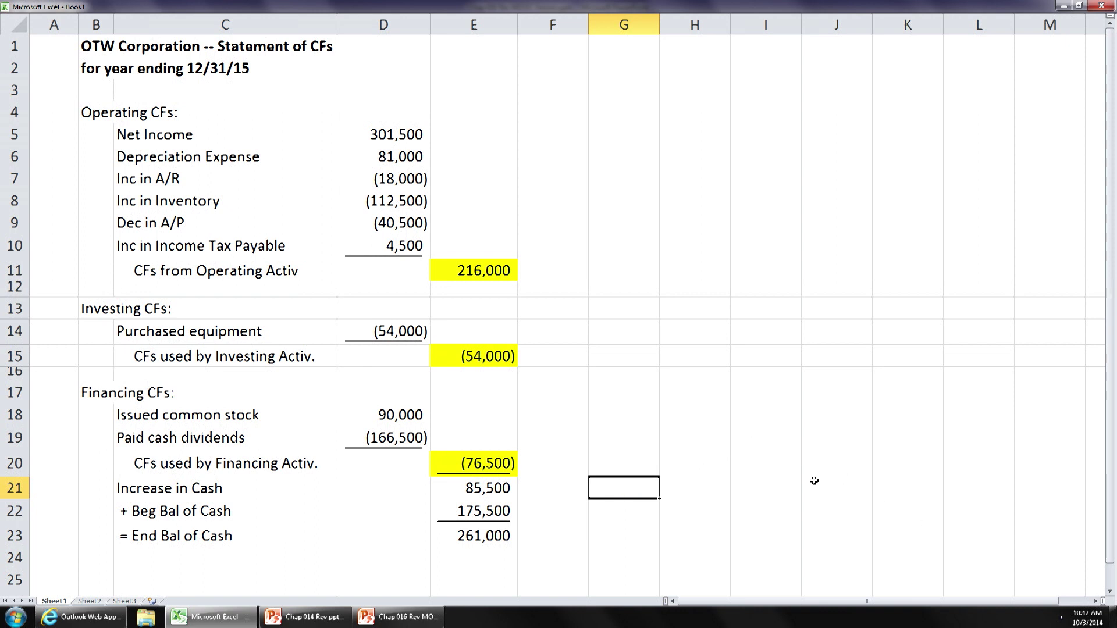